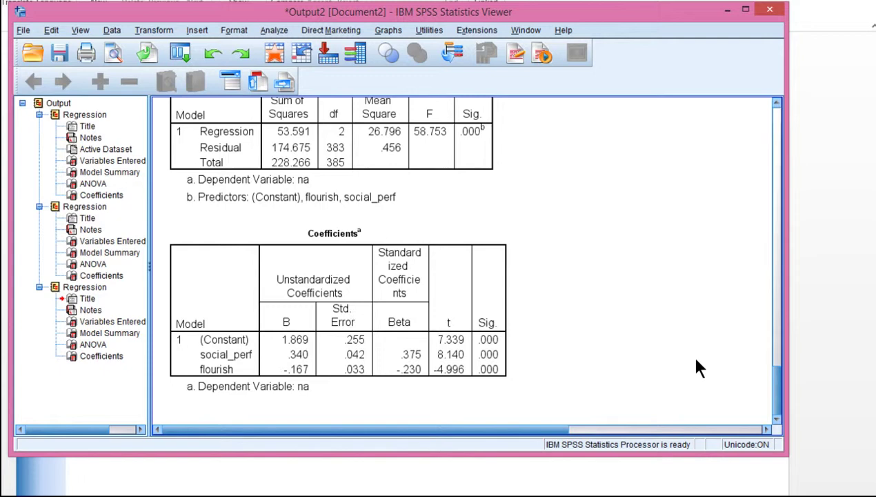
Review the a = -.299 and b = -.167 (.033) path labels on the slide, then return to SPSS
{"action": "left_click", "coordinate": [409, 462]}
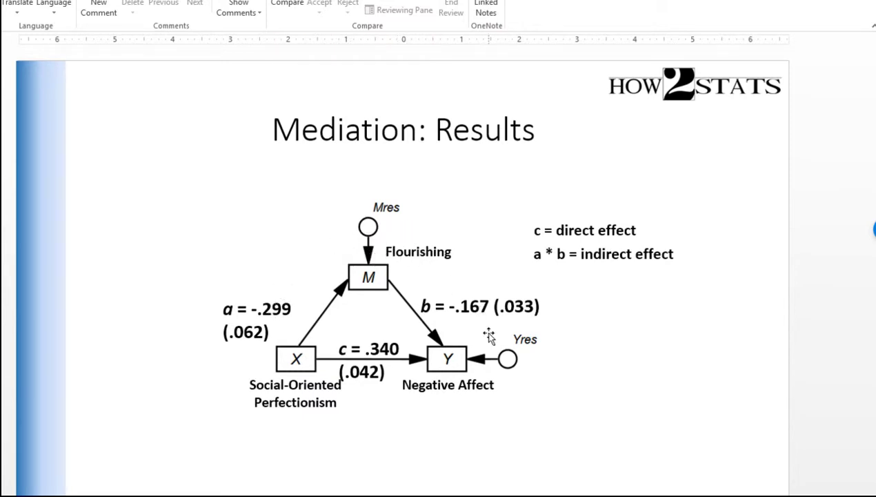
{"action": "left_click", "coordinate": [263, 308]}
{"action": "left_click_drag", "start_coordinate": [224, 308], "coordinate": [249, 309]}
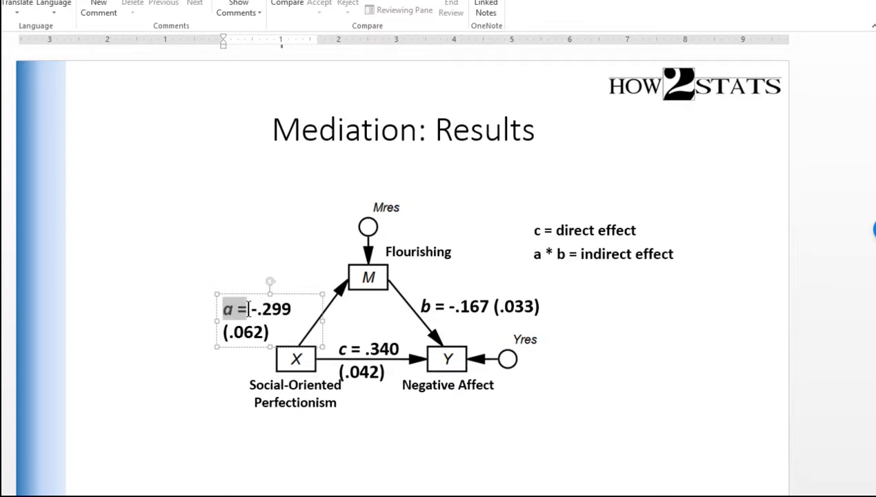
{"action": "left_click", "coordinate": [425, 304]}
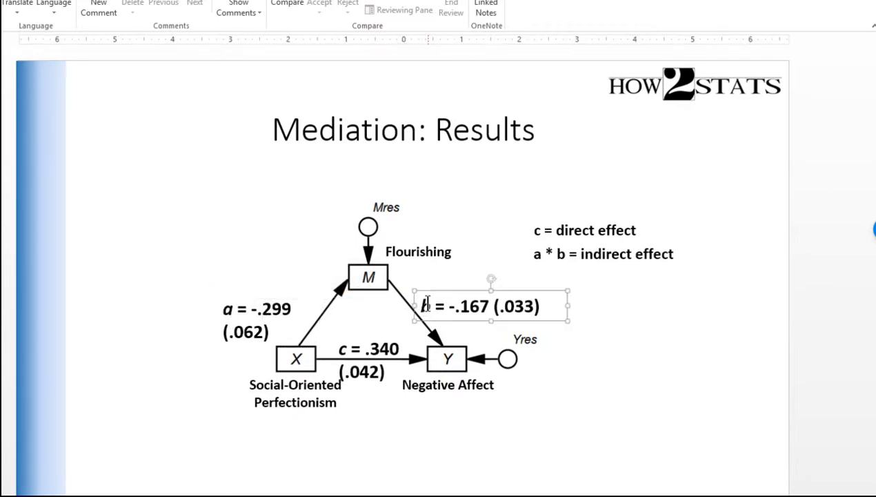
{"action": "left_click_drag", "start_coordinate": [423, 305], "coordinate": [488, 306]}
{"action": "left_click", "coordinate": [263, 309]}
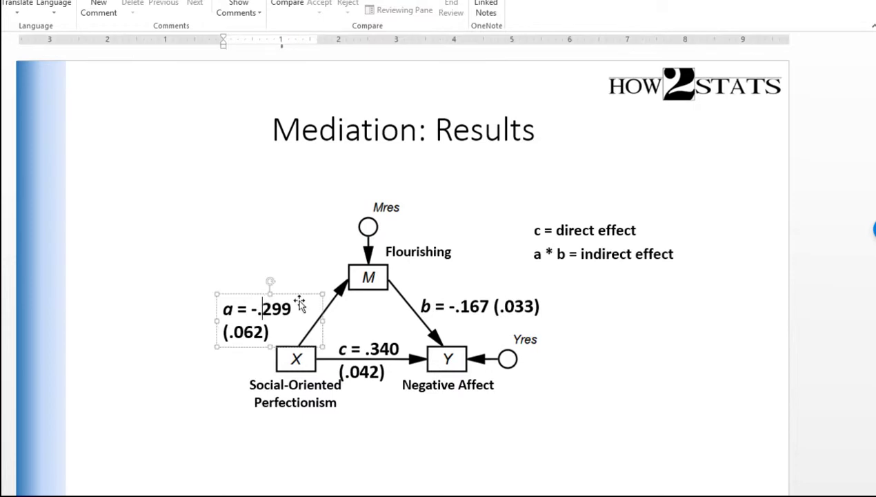
{"action": "left_click", "coordinate": [452, 304]}
{"action": "left_click", "coordinate": [234, 309]}
{"action": "left_click", "coordinate": [523, 306]}
{"action": "left_click", "coordinate": [705, 332]}
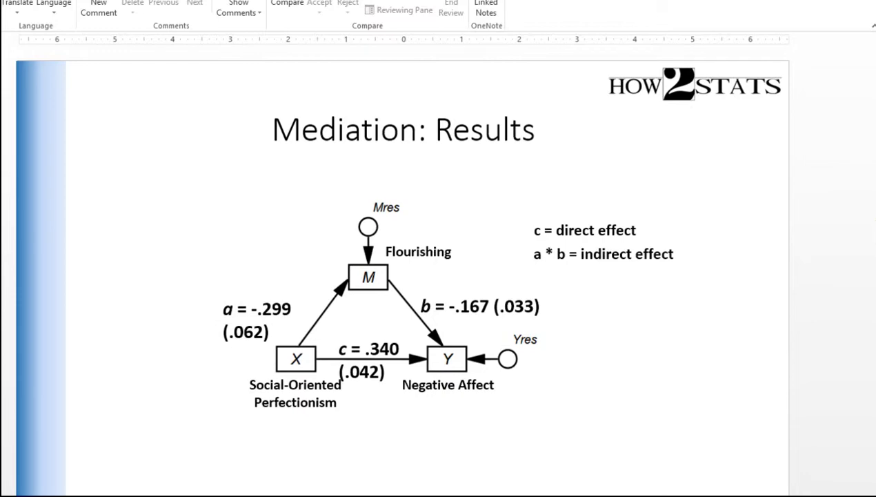
{"action": "key", "text": "alt+Tab"}
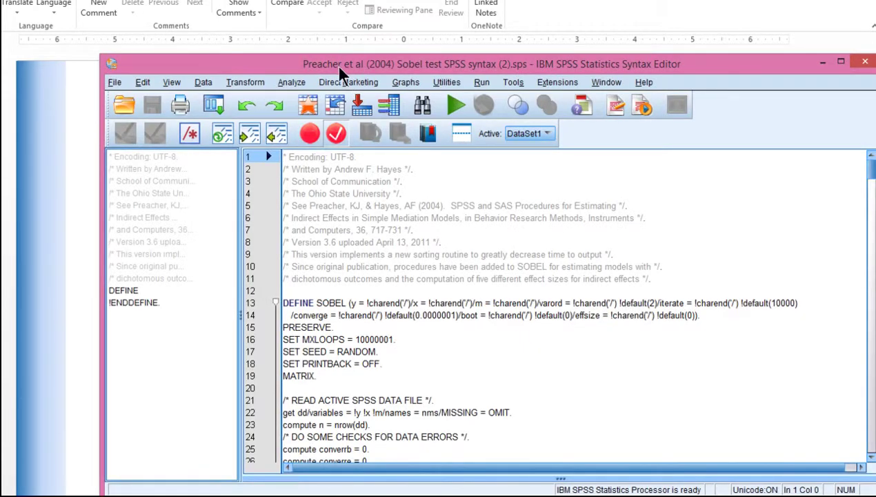
Run all of the Preacher and Hayes Sobel macro syntax with Run > All
{"action": "left_click_drag", "start_coordinate": [340, 67], "coordinate": [241, 16]}
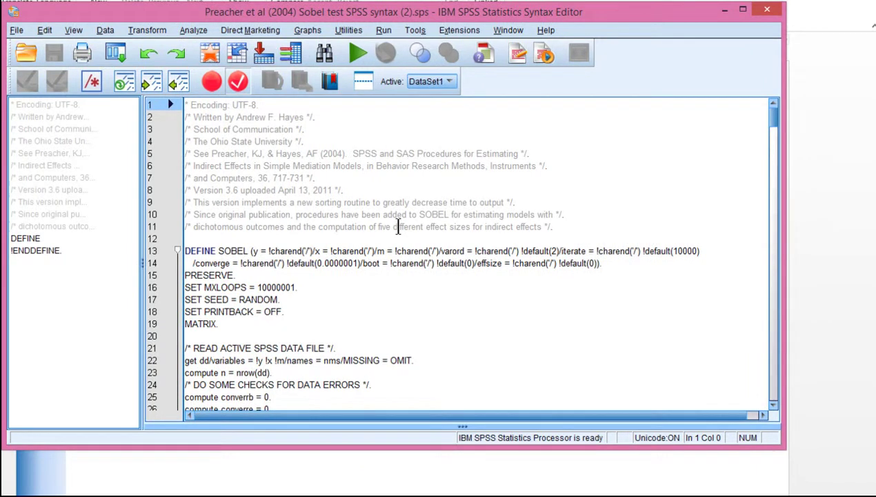
{"action": "left_click", "coordinate": [278, 153]}
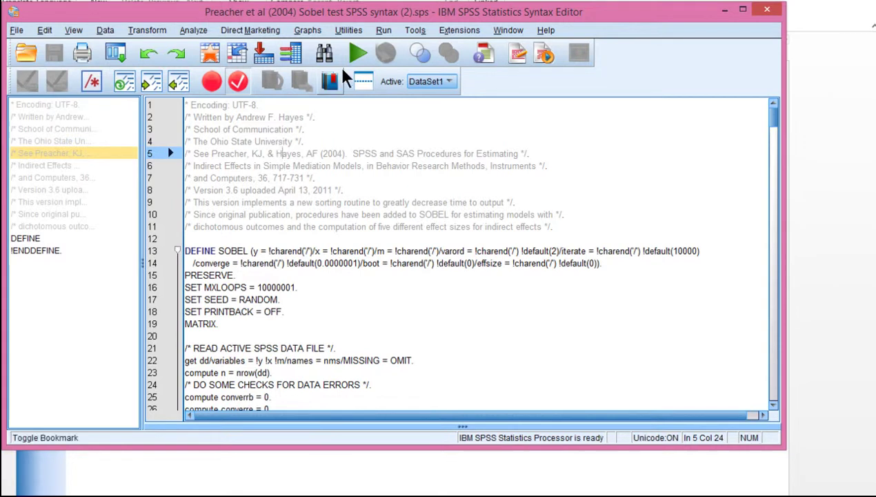
{"action": "left_click", "coordinate": [384, 33]}
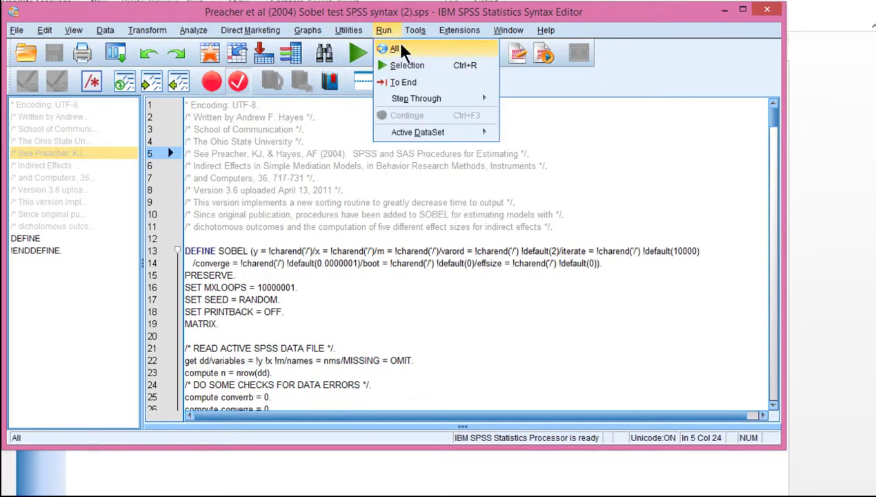
{"action": "left_click", "coordinate": [402, 46]}
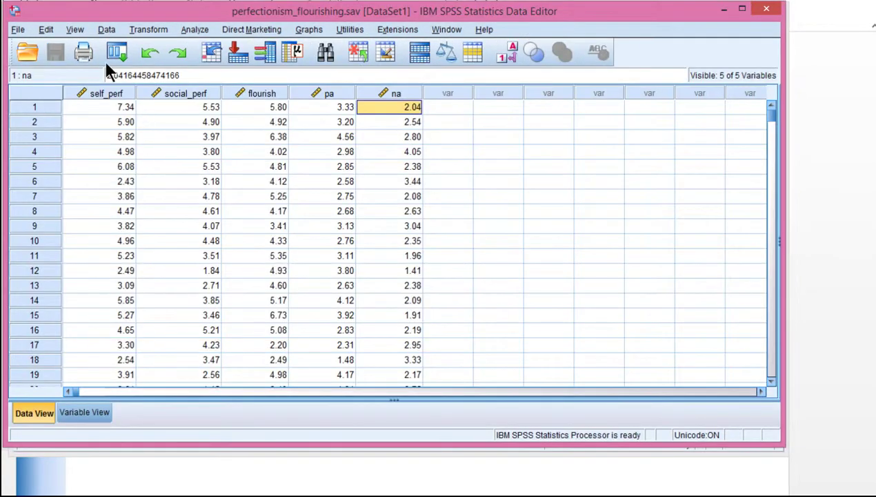
Create a new empty dataset with File > New > Data and minimize it
{"action": "left_click", "coordinate": [23, 33]}
{"action": "mouse_move", "coordinate": [100, 43]}
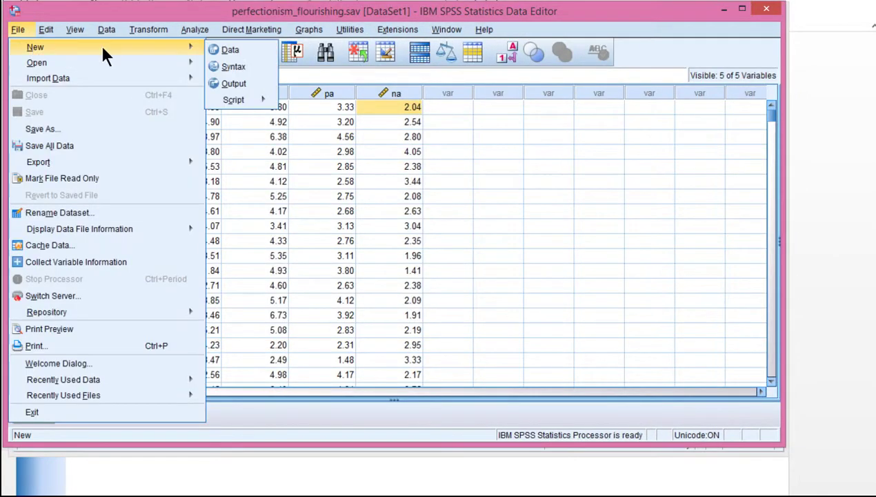
{"action": "left_click", "coordinate": [225, 51]}
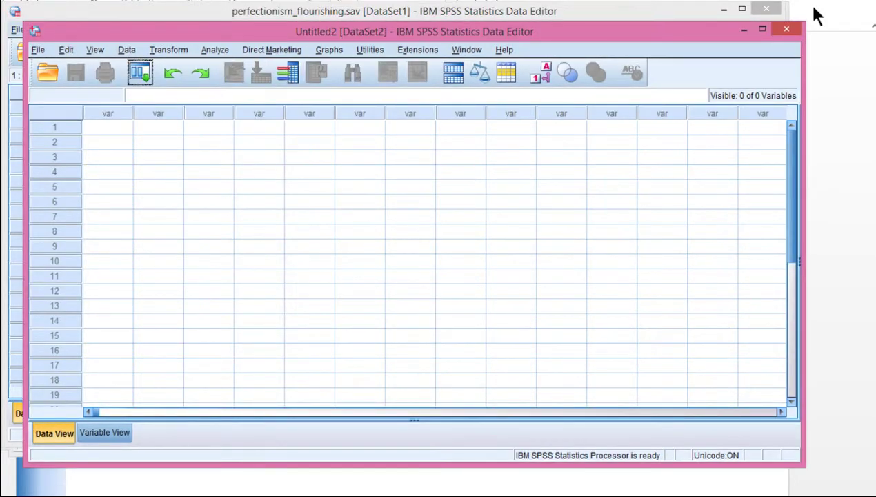
{"action": "left_click", "coordinate": [744, 30]}
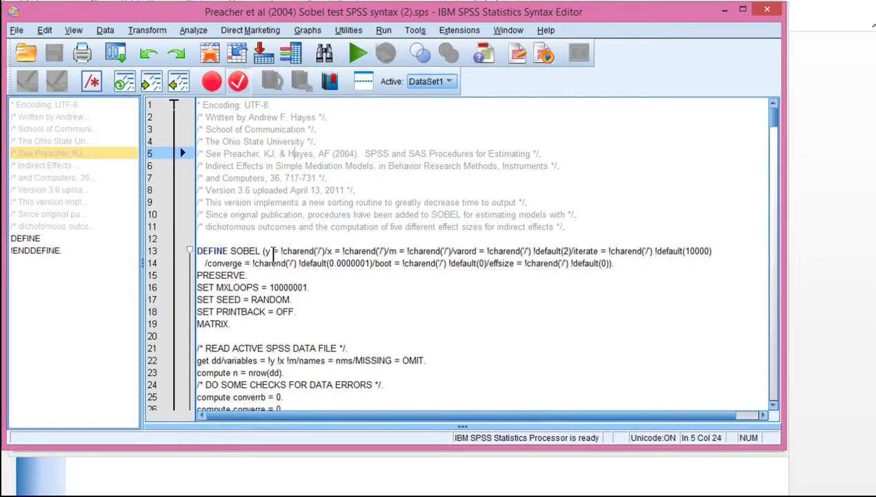
Inspect the SOBEL macro's y and x arguments, then bring back the mediation slide
{"action": "left_click", "coordinate": [275, 253]}
{"action": "key", "text": "Right"}
{"action": "key", "text": "Right"}
{"action": "key", "text": "Right"}
{"action": "key", "text": "Right"}
{"action": "key", "text": "Right"}
{"action": "key", "text": "Right"}
{"action": "key", "text": "Right"}
{"action": "key", "text": "Right"}
{"action": "key", "text": "Right"}
{"action": "key", "text": "Right"}
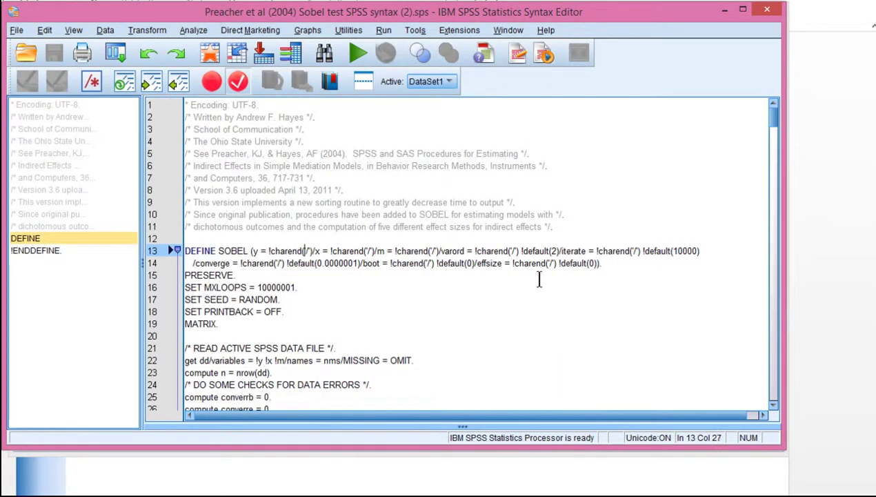
{"action": "key", "text": "Right"}
{"action": "key", "text": "Right"}
{"action": "key", "text": "Right"}
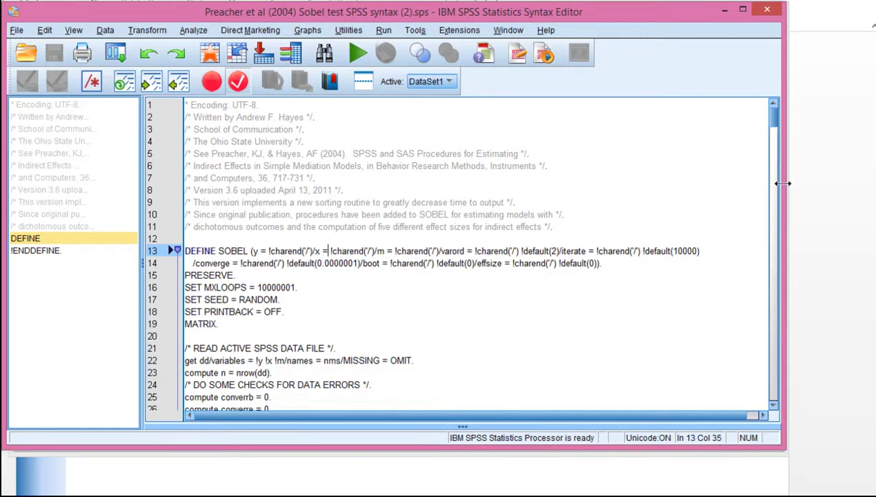
{"action": "left_click", "coordinate": [313, 479]}
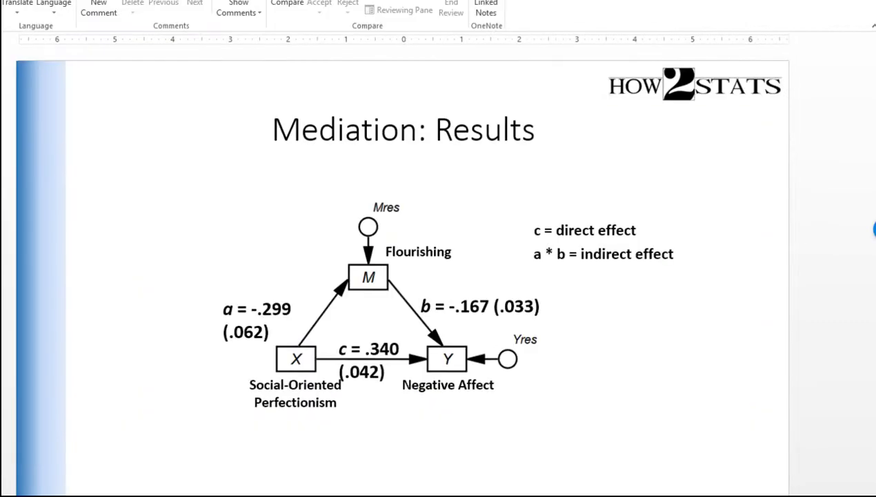
Copy the na column into the first column of the new dataset
{"action": "key", "text": "alt+Tab"}
{"action": "left_click", "coordinate": [385, 94]}
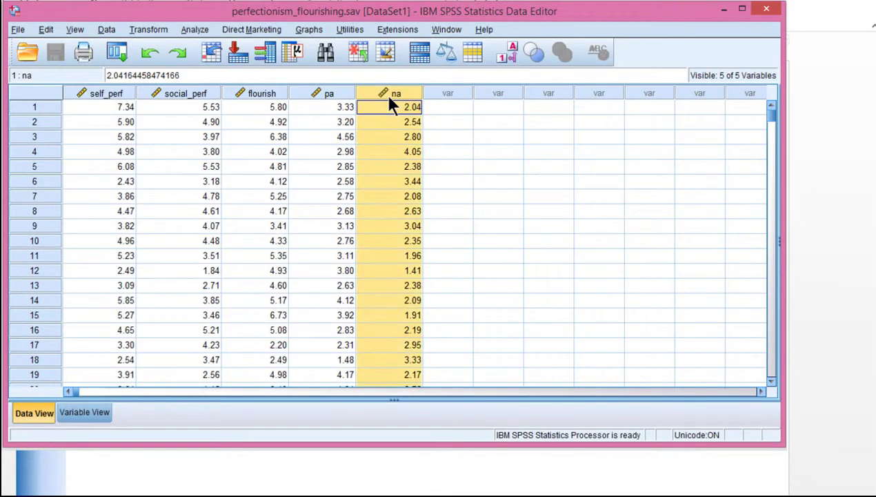
{"action": "right_click", "coordinate": [384, 92]}
{"action": "left_click", "coordinate": [407, 122]}
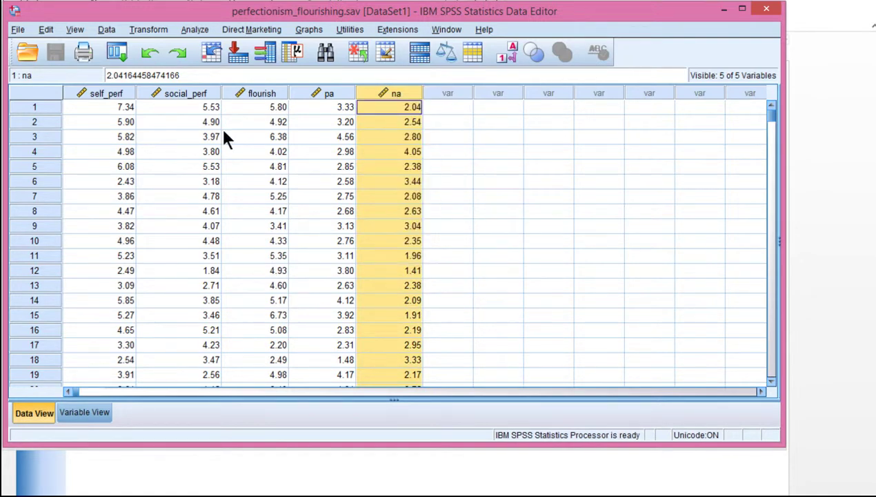
{"action": "key", "text": "ctrl+n"}
{"action": "right_click", "coordinate": [105, 114]}
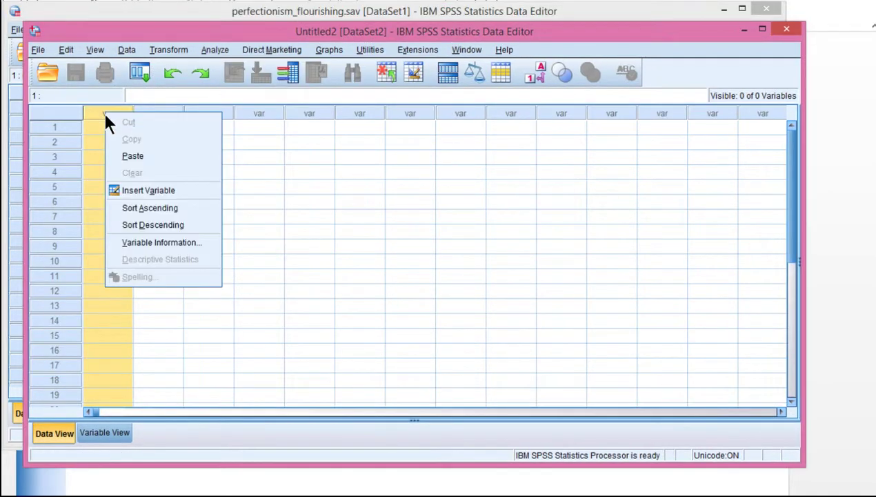
{"action": "left_click", "coordinate": [131, 155]}
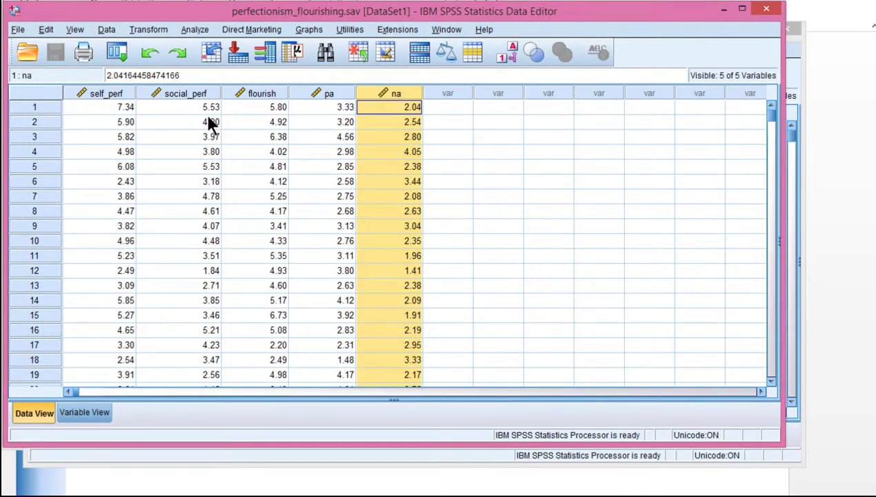
Copy the social_perf column into the new dataset's second column
{"action": "left_click", "coordinate": [190, 90]}
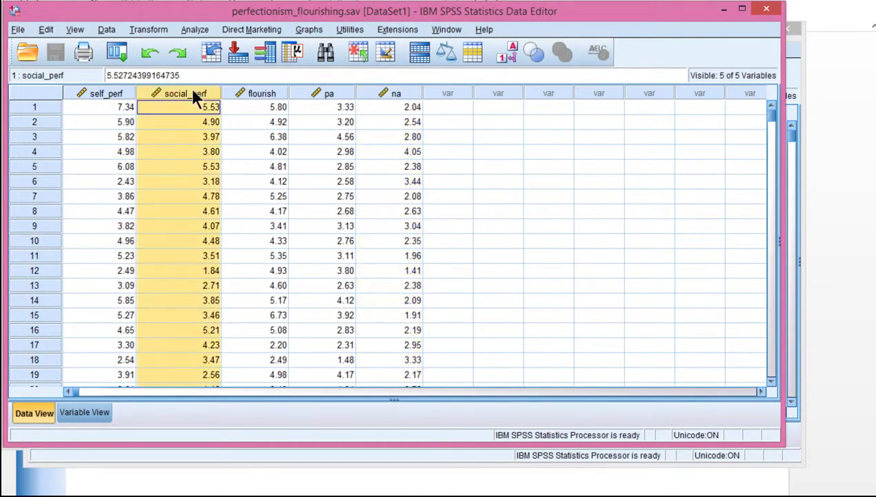
{"action": "right_click", "coordinate": [191, 89]}
{"action": "left_click", "coordinate": [211, 115]}
{"action": "key", "text": "alt+Tab"}
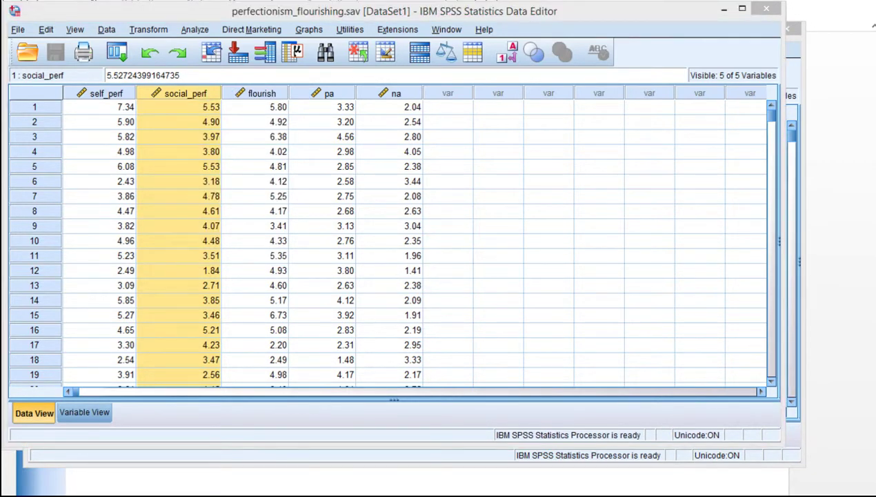
{"action": "left_click", "coordinate": [314, 483]}
{"action": "left_click", "coordinate": [174, 112]}
{"action": "right_click", "coordinate": [173, 112]}
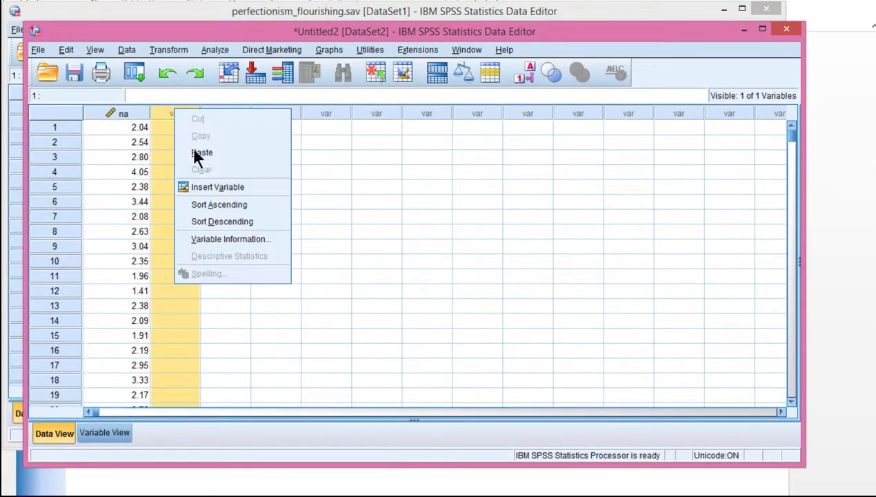
{"action": "left_click", "coordinate": [198, 154]}
Copy the flourish column into the next empty column of Untitled2
{"action": "key", "text": "alt+Tab"}
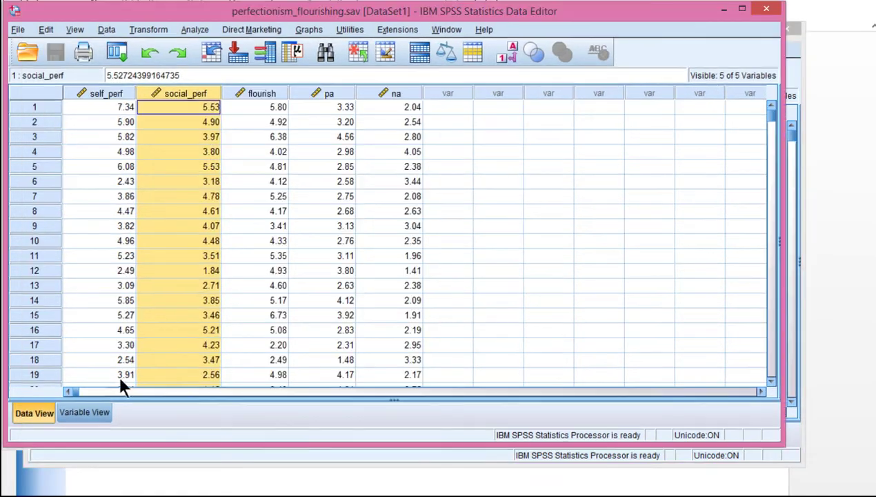
{"action": "right_click", "coordinate": [260, 87]}
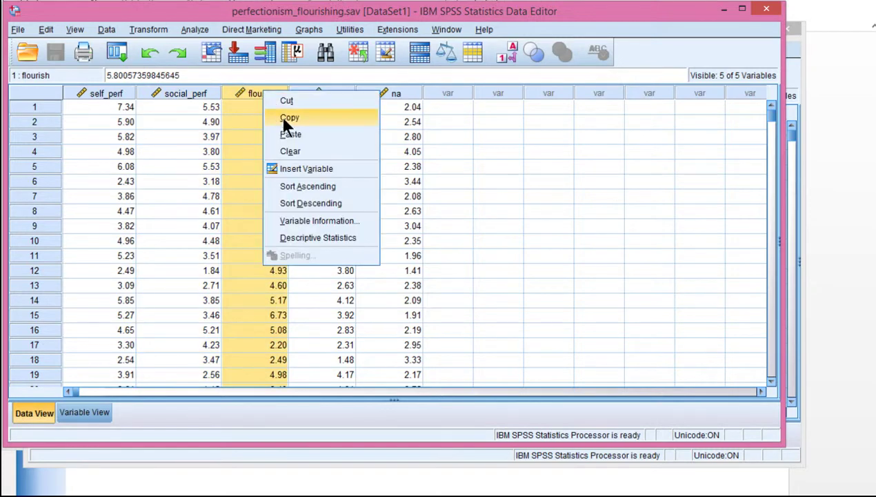
{"action": "left_click", "coordinate": [345, 118]}
{"action": "key", "text": "alt+Tab"}
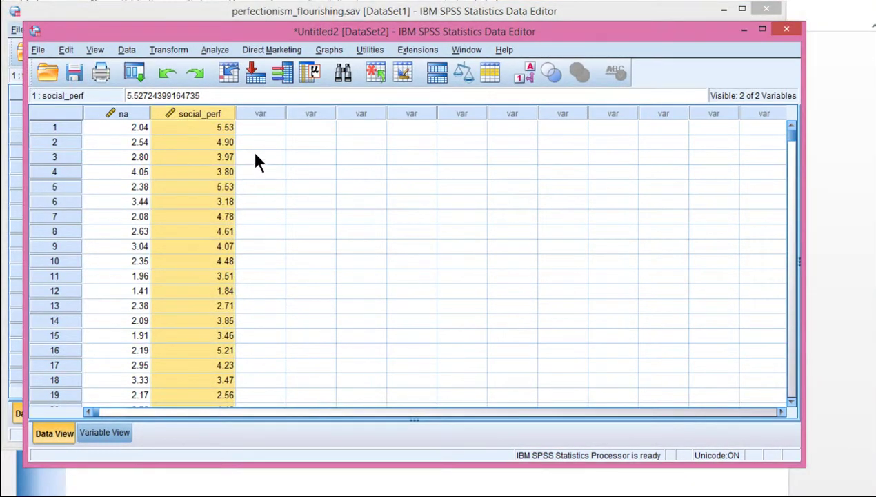
{"action": "left_click", "coordinate": [256, 115]}
{"action": "right_click", "coordinate": [283, 114]}
{"action": "left_click", "coordinate": [293, 157]}
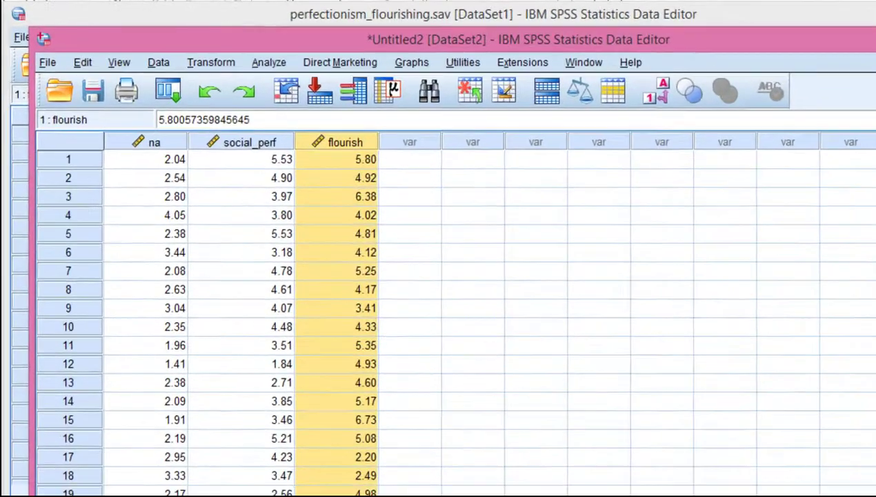
In Variable View, rename na to yvar, social_perf to xvar and flourish to mvar
{"action": "left_click", "coordinate": [105, 432]}
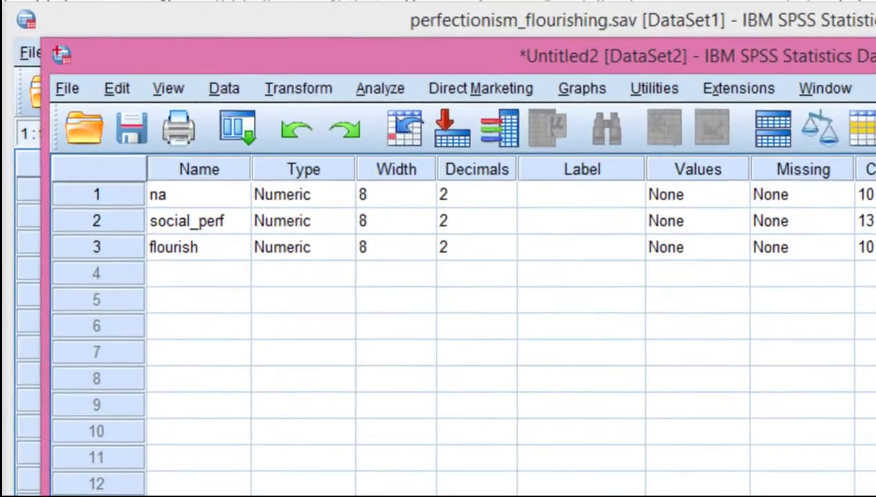
{"action": "left_click", "coordinate": [204, 195]}
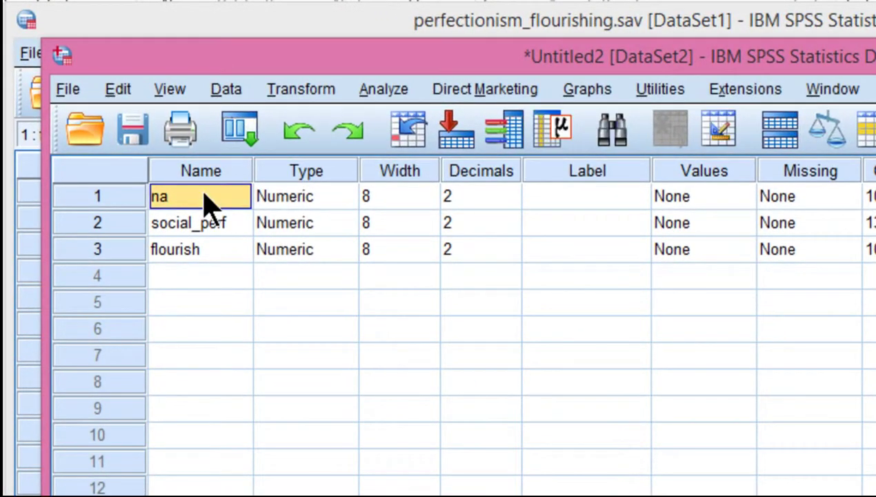
{"action": "type", "text": "yvar"}
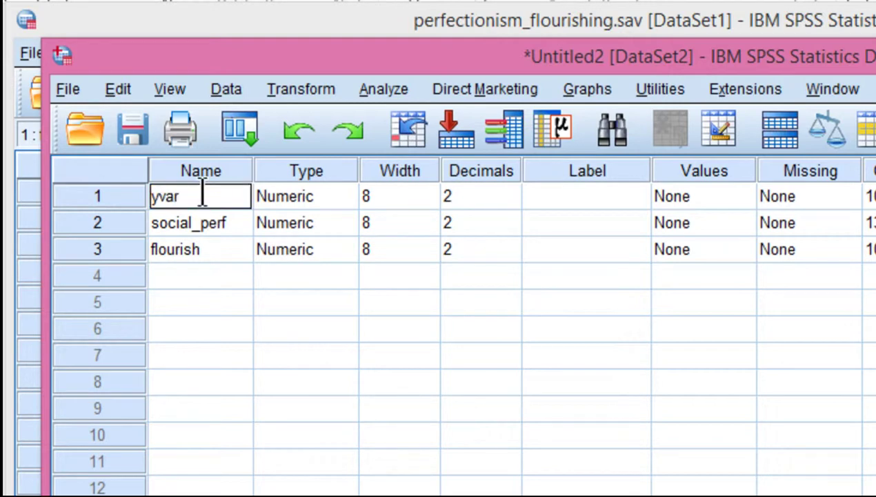
{"action": "key", "text": "Return"}
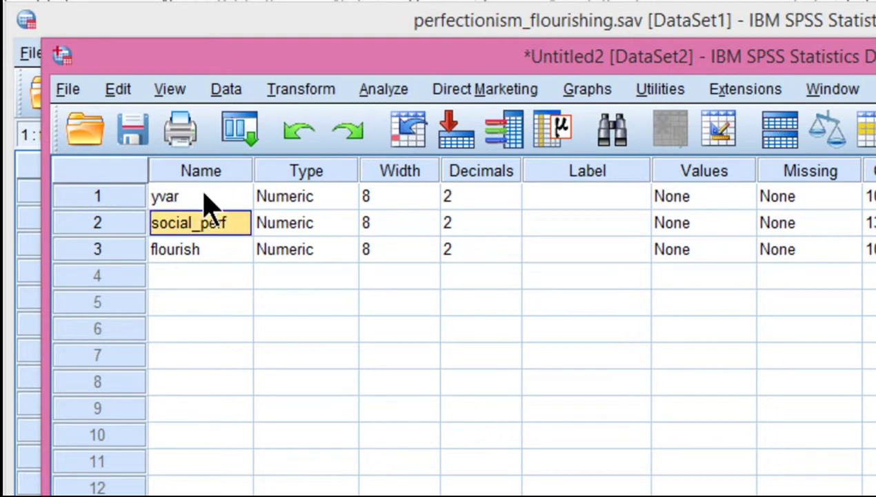
{"action": "type", "text": "xvar"}
{"action": "key", "text": "Return"}
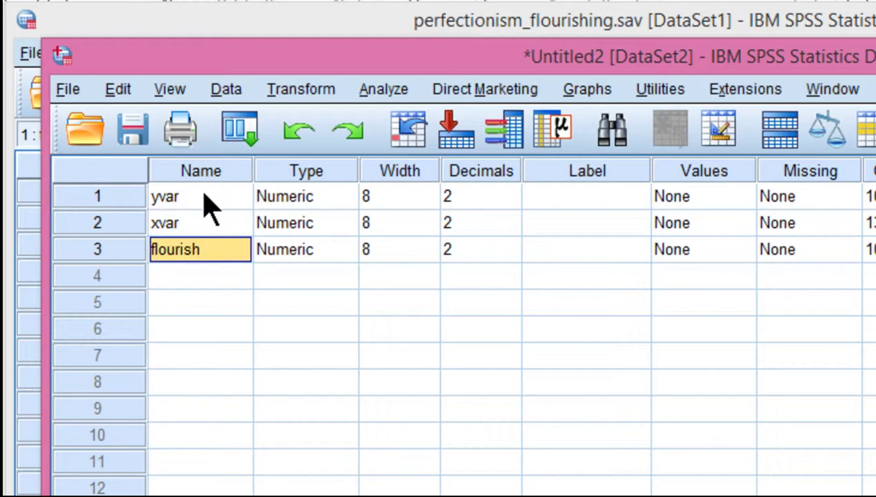
{"action": "type", "text": "mvar"}
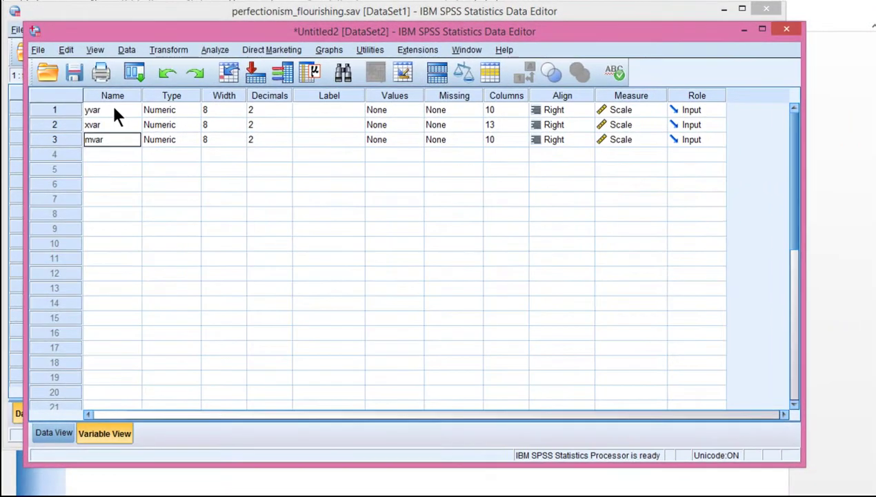
{"action": "left_click", "coordinate": [114, 116]}
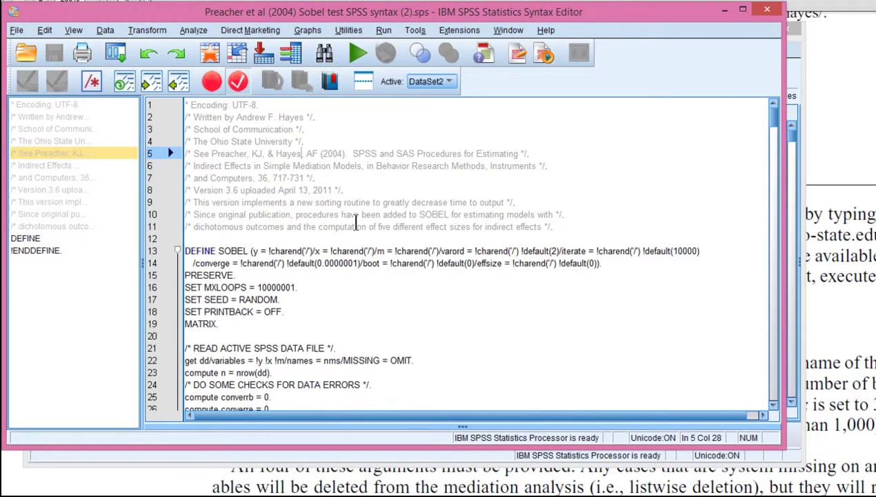
Create a blank Syntax1 document with File > New > Syntax
{"action": "left_click", "coordinate": [298, 201]}
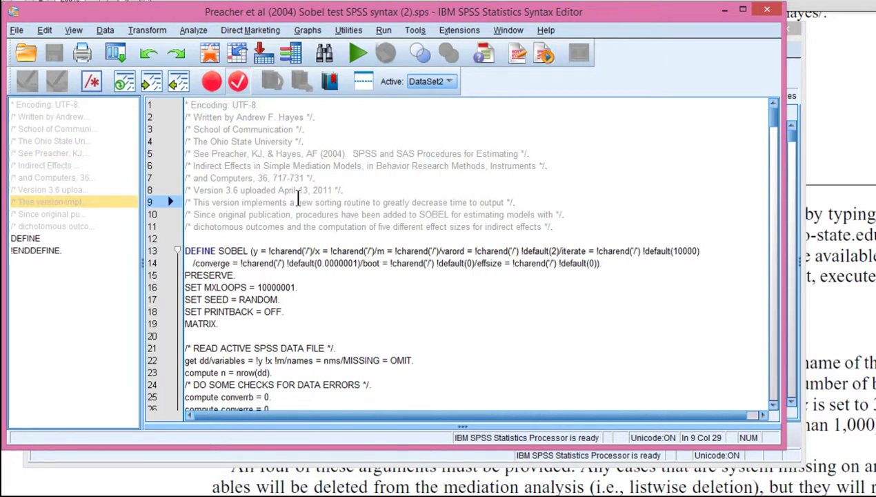
{"action": "left_click", "coordinate": [17, 30]}
{"action": "mouse_move", "coordinate": [184, 50]}
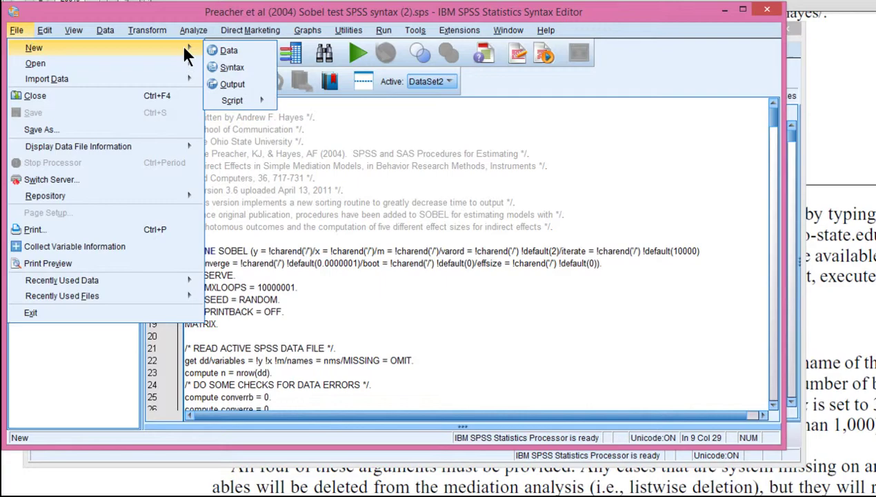
{"action": "left_click", "coordinate": [223, 66]}
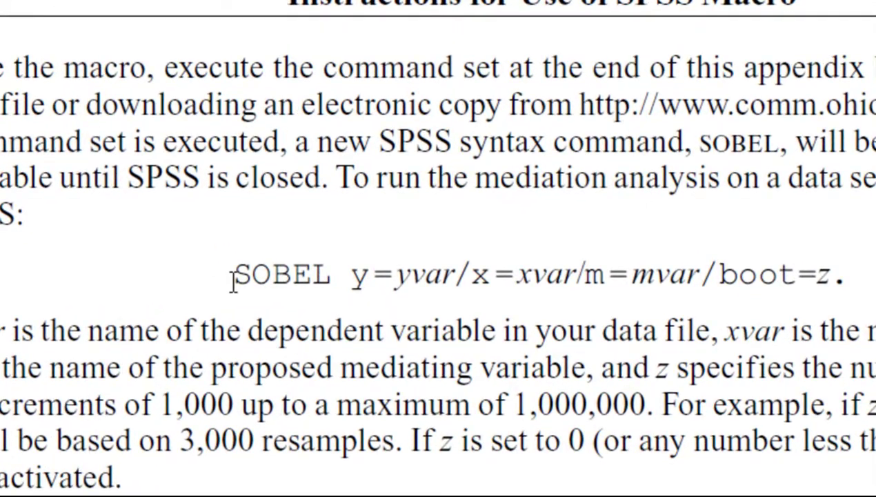
Copy the 'SOBEL y=yvar/x=xvar/m=mvar/boot=z.' line from Appendix A into Syntax1
{"action": "left_click_drag", "start_coordinate": [233, 276], "coordinate": [847, 295]}
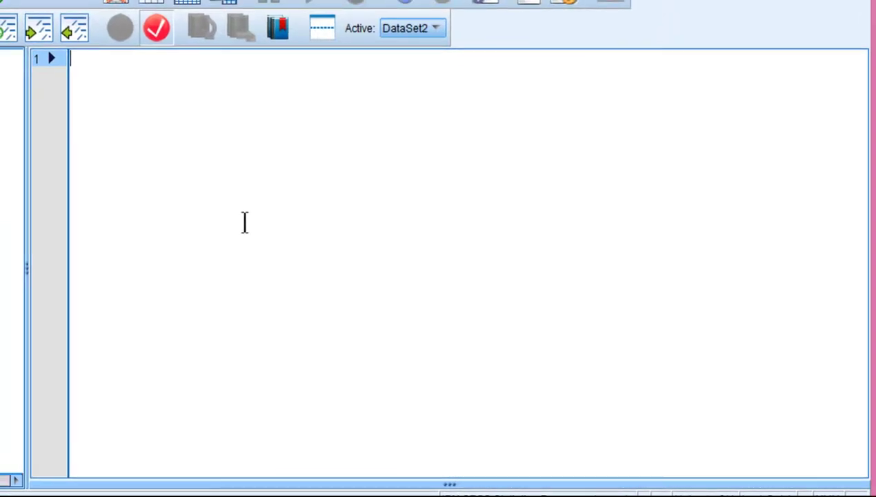
{"action": "type", "text": "SOBEL y=yvar/x=xvar/m=mvar/boot=z."}
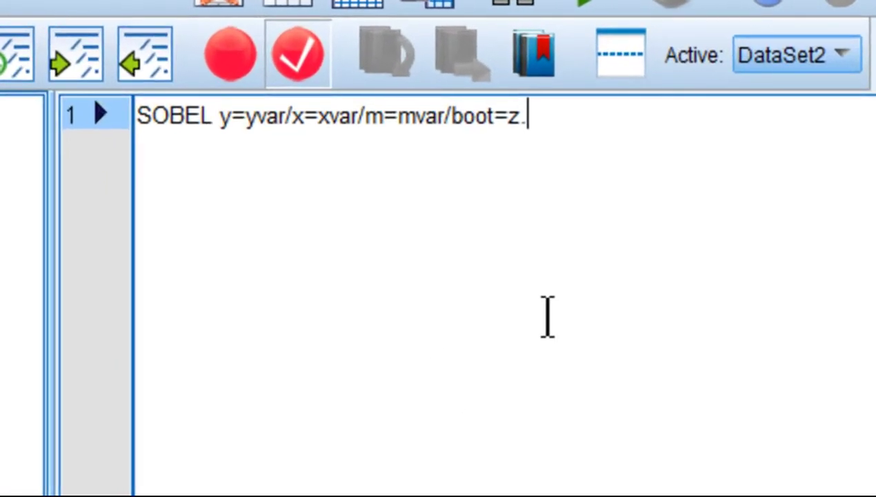
Replace the boot placeholder z with 2000 so the command reads boot=2000
{"action": "key", "text": "Left"}
{"action": "key", "text": "Left"}
{"action": "key", "text": "Left"}
{"action": "key", "text": "Left"}
{"action": "key", "text": "Left"}
{"action": "key", "text": "Left"}
{"action": "key", "text": "Left"}
{"action": "key", "text": "Left"}
{"action": "key", "text": "Left"}
{"action": "key", "text": "Left"}
{"action": "key", "text": "Left"}
{"action": "key", "text": "Left"}
{"action": "key", "text": "Left"}
{"action": "key", "text": "Left"}
{"action": "key", "text": "Left"}
{"action": "key", "text": "Left"}
{"action": "key", "text": "Left"}
{"action": "key", "text": "Left"}
{"action": "key", "text": "Left"}
{"action": "key", "text": "Left"}
{"action": "key", "text": "Left"}
{"action": "key", "text": "Left"}
{"action": "key", "text": "Left"}
{"action": "key", "text": "Left"}
{"action": "key", "text": "Left"}
{"action": "key", "text": "Left"}
{"action": "key", "text": "Left"}
{"action": "key", "text": "Left"}
{"action": "key", "text": "Left"}
{"action": "key", "text": "Left"}
{"action": "key", "text": "Left"}
{"action": "key", "text": "Left"}
{"action": "key", "text": "Left"}
{"action": "key", "text": "Left"}
{"action": "key", "text": "shift+Right"}
{"action": "key", "text": "shift+Right"}
{"action": "key", "text": "shift+Right"}
{"action": "key", "text": "shift+Right"}
{"action": "key", "text": "shift+Right"}
{"action": "key", "text": "shift+Right"}
{"action": "key", "text": "shift+Right"}
{"action": "key", "text": "Right"}
{"action": "key", "text": "Right"}
{"action": "key", "text": "Right"}
{"action": "key", "text": "Right"}
{"action": "key", "text": "Right"}
{"action": "key", "text": "Right"}
{"action": "key", "text": "Right"}
{"action": "key", "text": "Right"}
{"action": "key", "text": "Right"}
{"action": "key", "text": "Right"}
{"action": "key", "text": "Right"}
{"action": "key", "text": "Right"}
{"action": "key", "text": "Right"}
{"action": "key", "text": "Right"}
{"action": "key", "text": "Right"}
{"action": "key", "text": "Right"}
{"action": "key", "text": "Right"}
{"action": "key", "text": "Right"}
{"action": "key", "text": "Right"}
{"action": "key", "text": "Right"}
{"action": "key", "text": "Right"}
{"action": "key", "text": "Right"}
{"action": "key", "text": "Right"}
{"action": "key", "text": "Right"}
{"action": "key", "text": "Right"}
{"action": "key", "text": "shift+Left"}
{"action": "type", "text": "2000"}
{"action": "key", "text": "Right"}
{"action": "key", "text": "Left"}
{"action": "key", "text": "Left"}
{"action": "key", "text": "Left"}
{"action": "key", "text": "Left"}
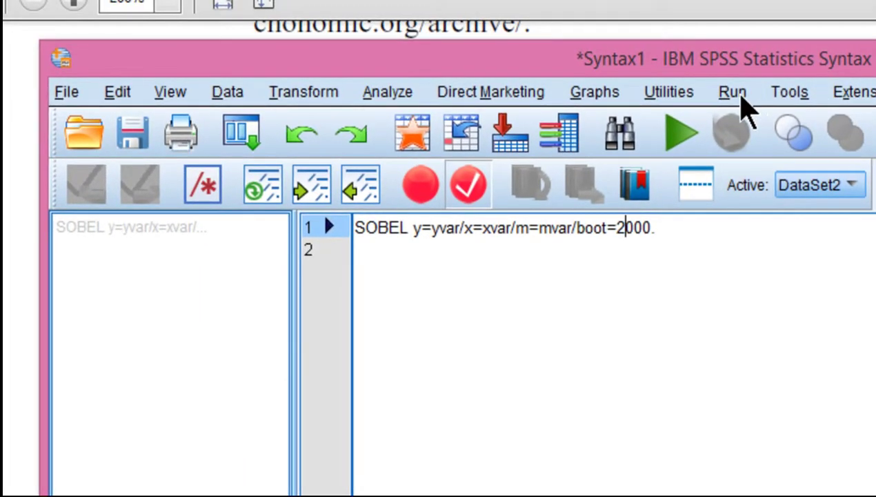
{"action": "left_click", "coordinate": [740, 97]}
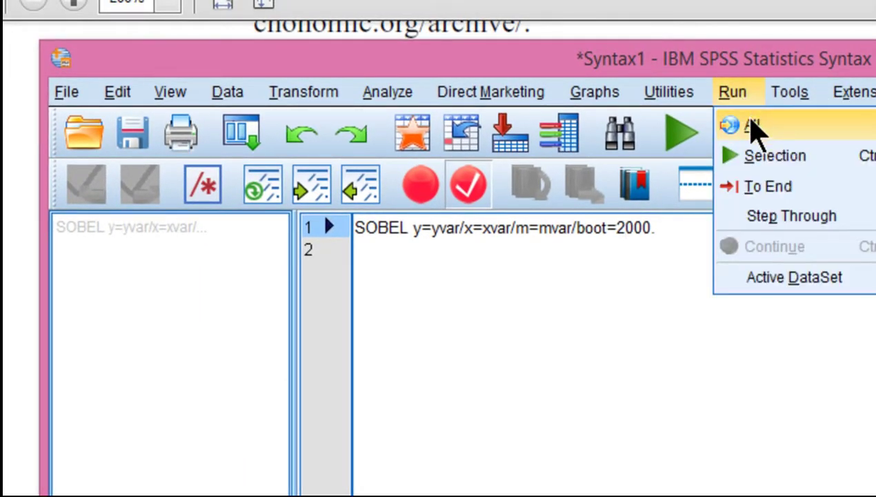
Run the SOBEL command and scroll to the indirect effect .0500, 95% CI .0229–.0808
{"action": "left_click", "coordinate": [752, 124]}
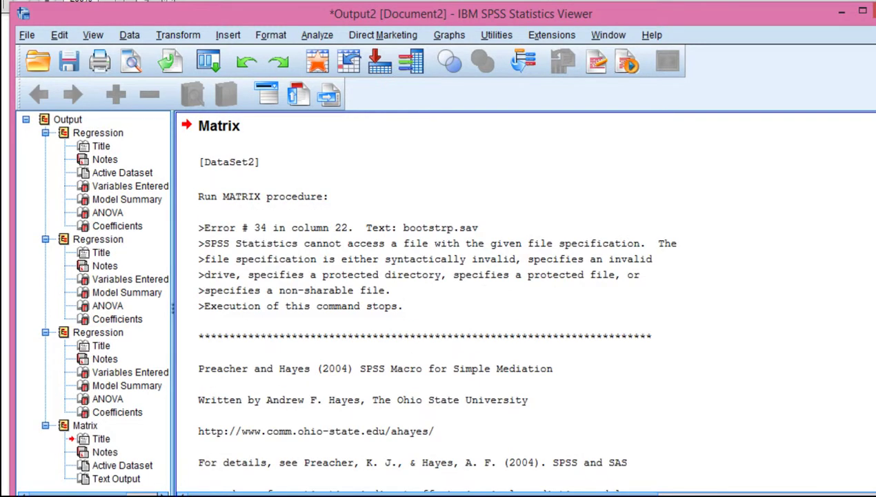
{"action": "scroll", "coordinate": [659, 352], "scroll_direction": "down", "scroll_amount": 5}
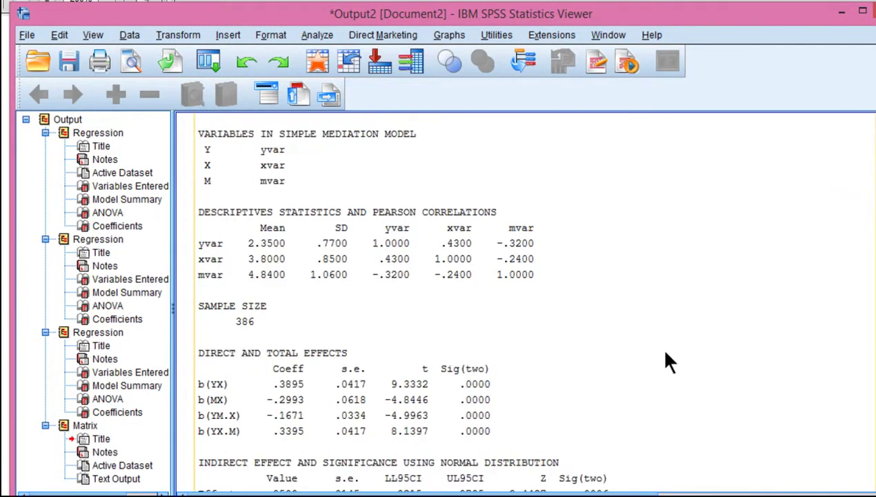
{"action": "scroll", "coordinate": [673, 359], "scroll_direction": "down", "scroll_amount": 5}
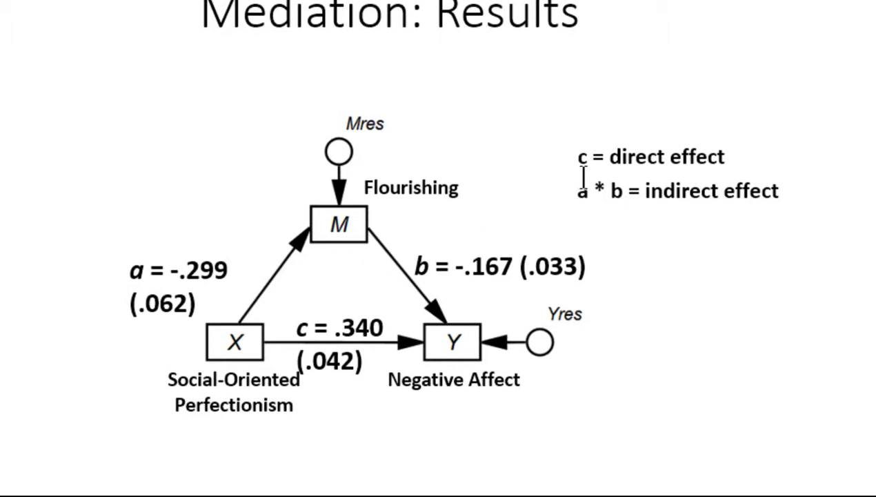
Append '= .050' to the slide's 'a * b = indirect effect' text line
{"action": "left_click", "coordinate": [724, 191]}
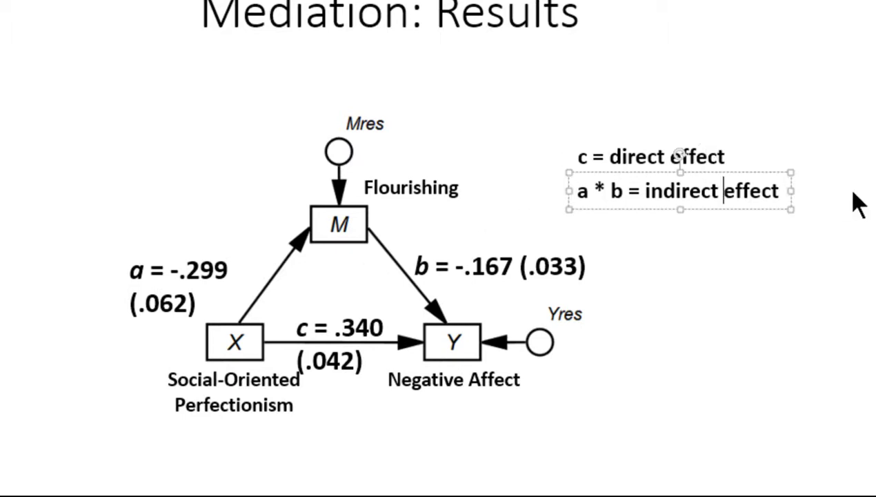
{"action": "key", "text": "Right"}
{"action": "key", "text": "Right"}
{"action": "key", "text": "Right"}
{"action": "key", "text": "Right"}
{"action": "key", "text": "Right"}
{"action": "key", "text": "Right"}
{"action": "type", "text": "= ."}
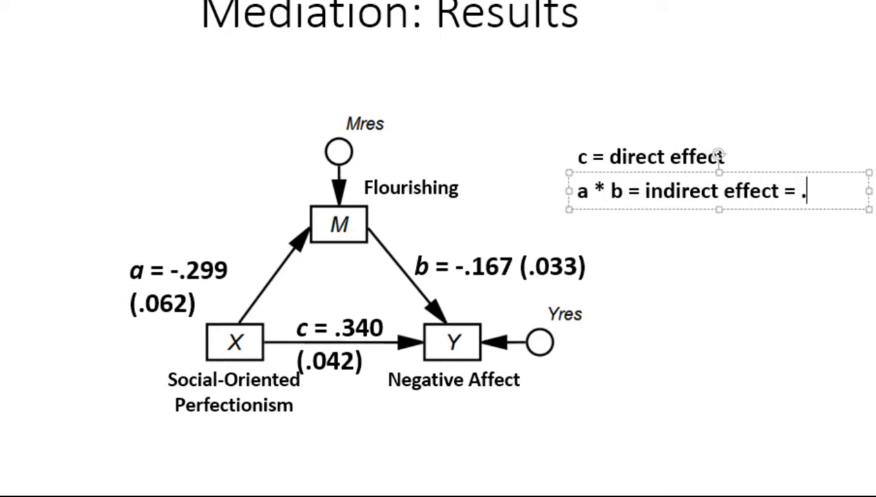
{"action": "type", "text": "050"}
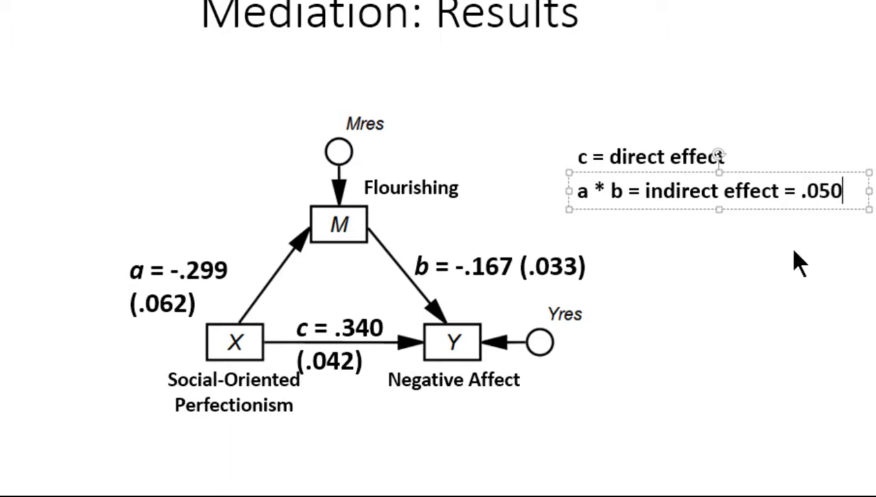
{"action": "left_click", "coordinate": [676, 390]}
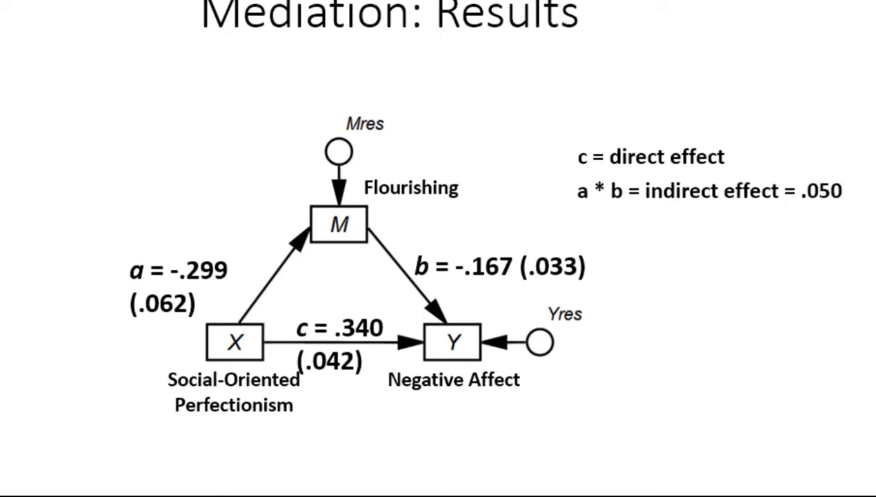